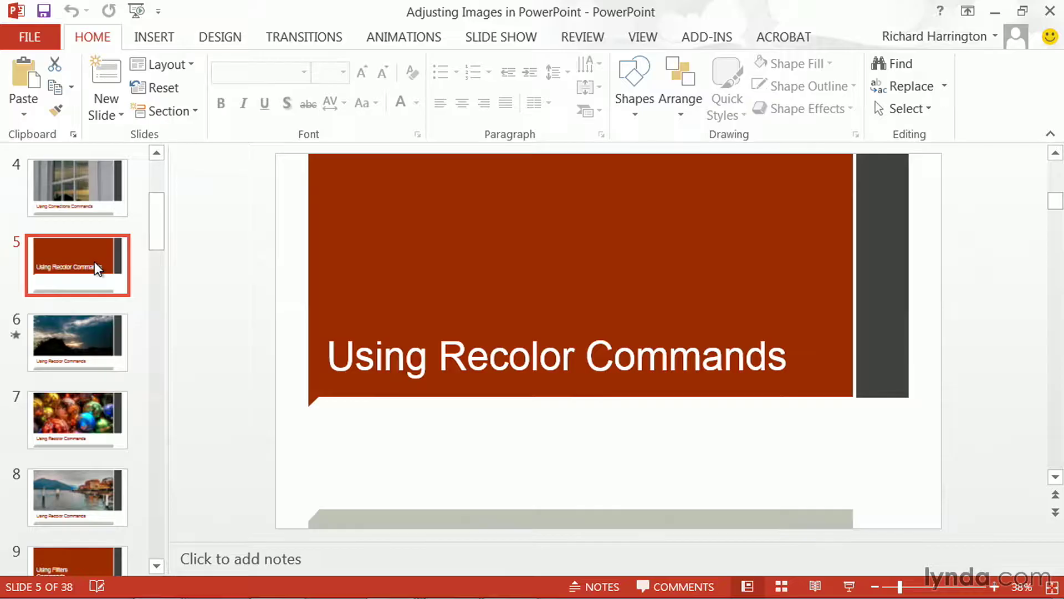
Select the ornaments photo on slide 7 and show its Color gallery of saturation and tone presets
click(81, 411)
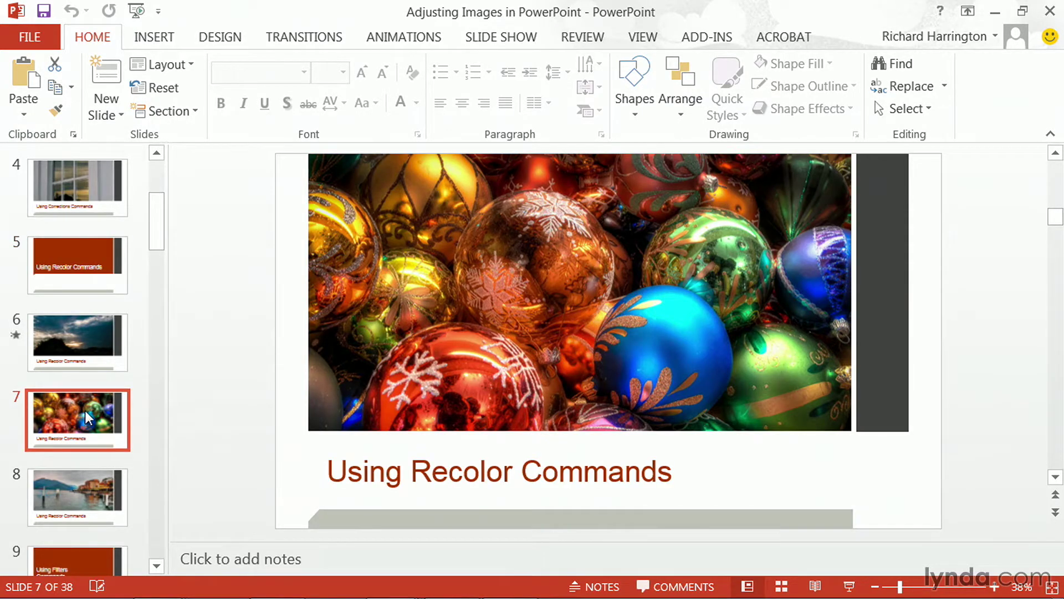
click(457, 304)
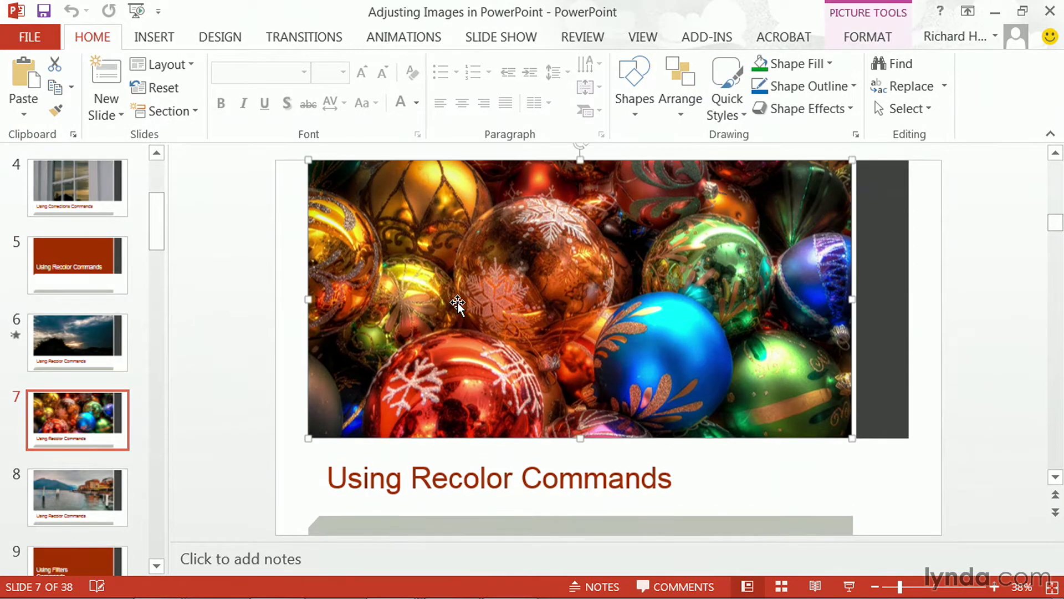
click(871, 43)
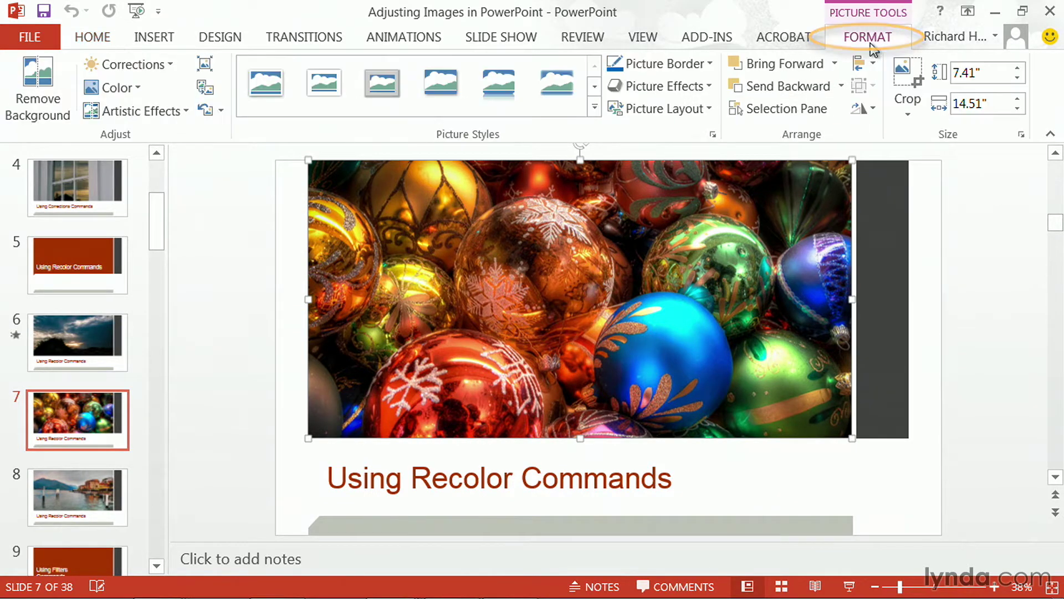
click(106, 88)
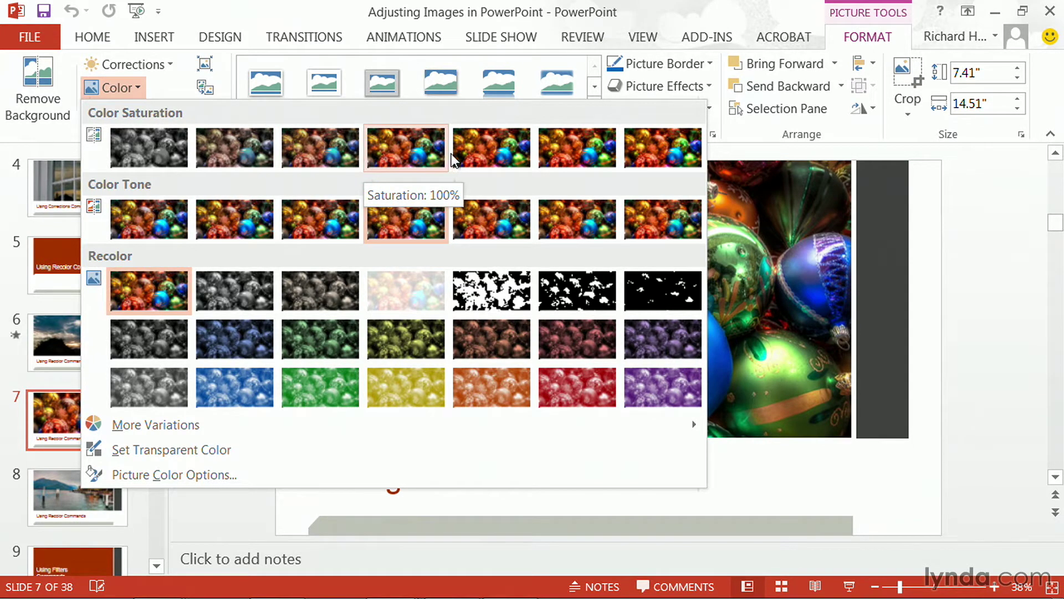
Preview 400% saturation (undone) and an 8800 K tone on the ornaments photo, then restore 6500 K
click(635, 151)
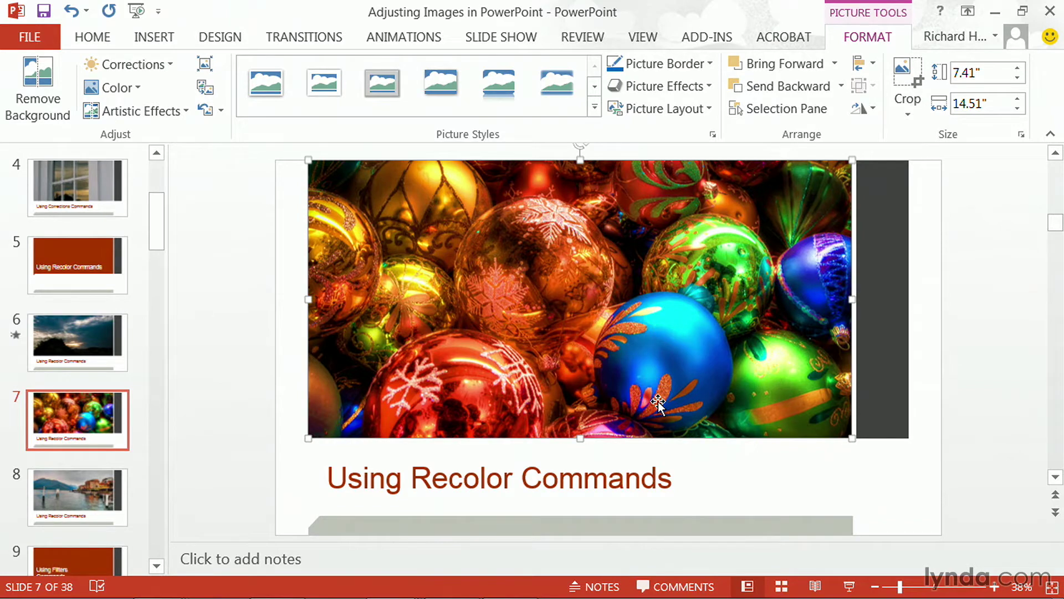
key(ctrl+z)
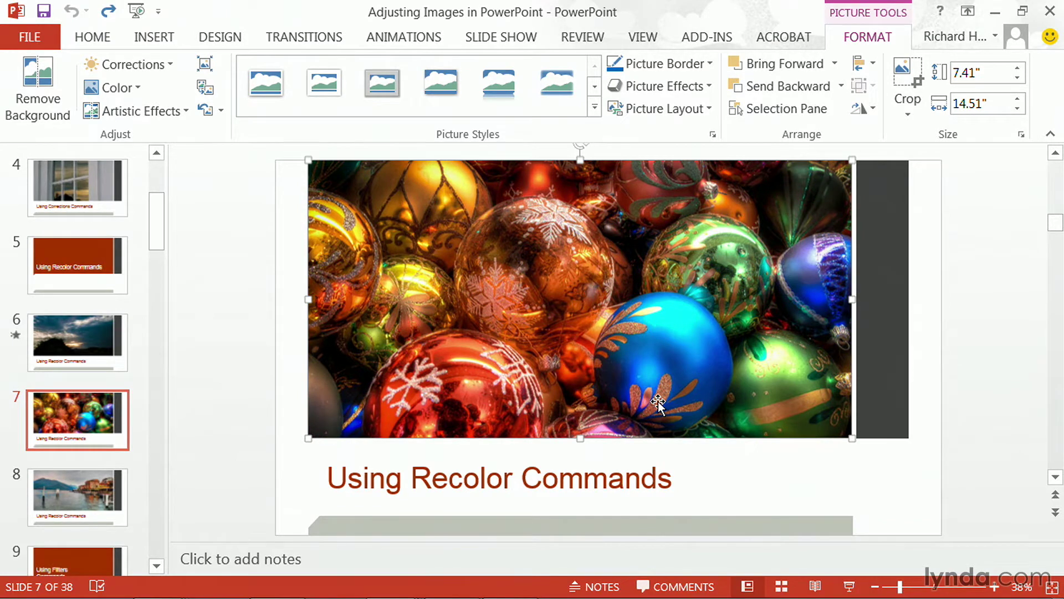
click(120, 90)
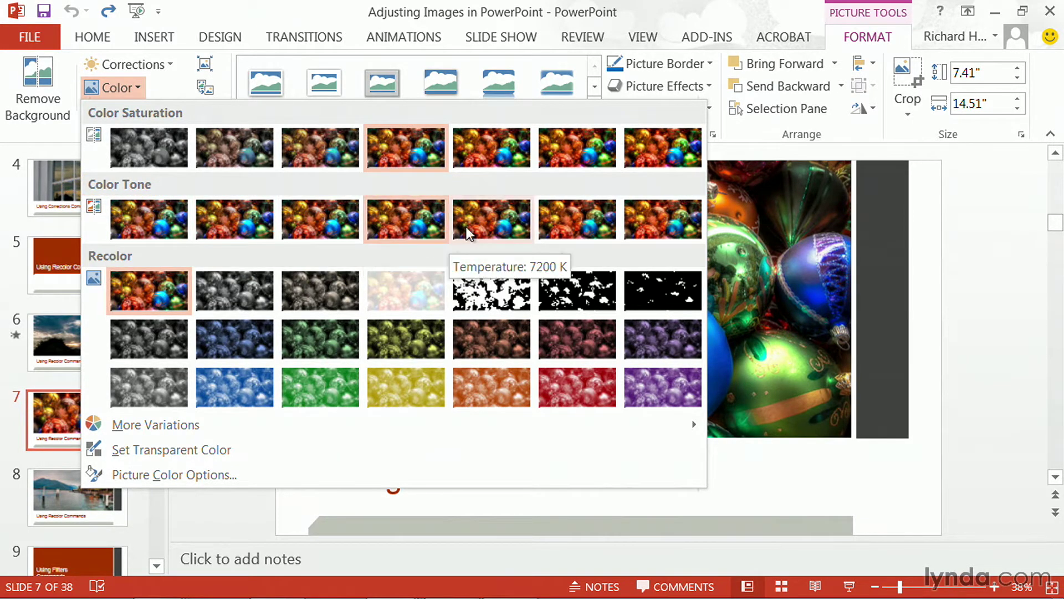
click(595, 213)
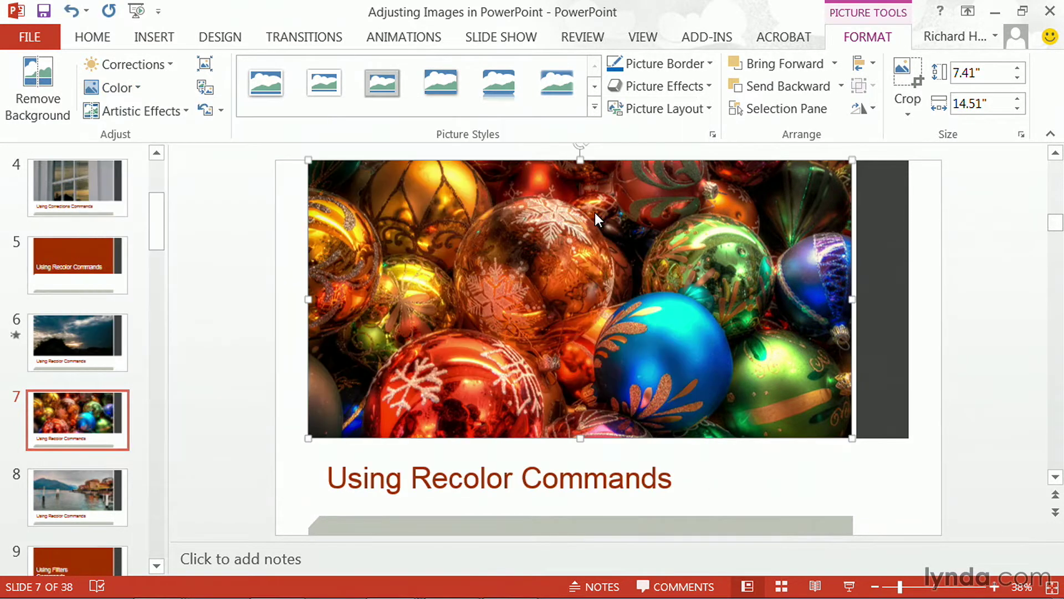
click(139, 90)
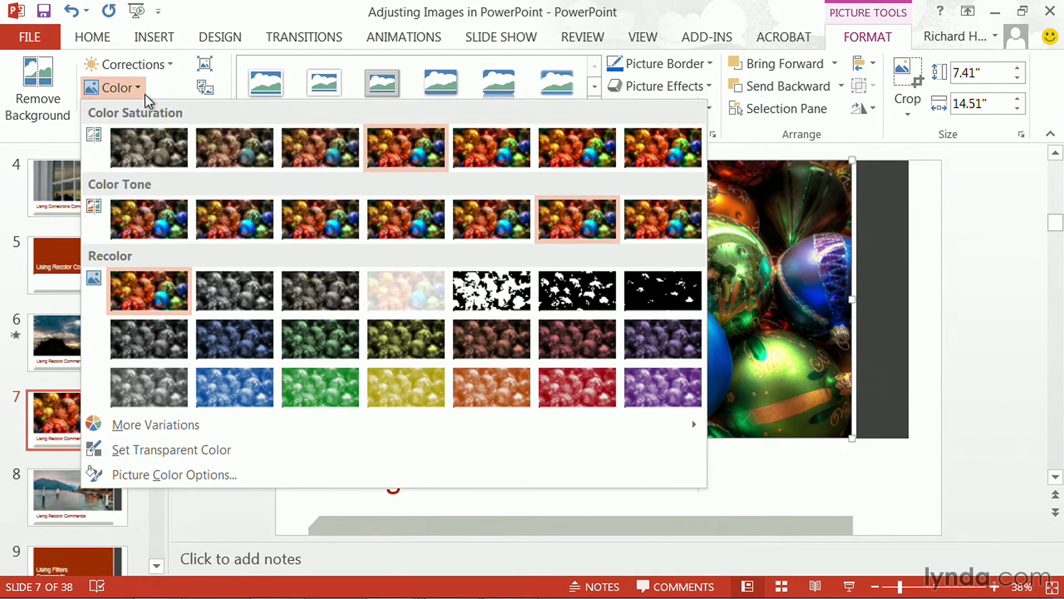
click(379, 214)
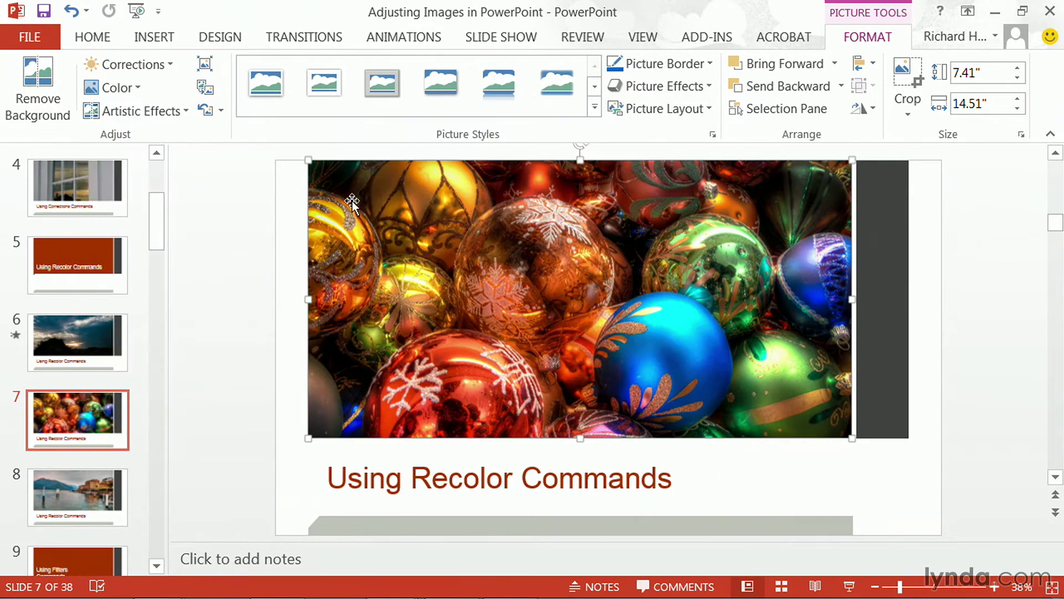
Recolor the ornaments photo with Red, Accent color 5 Light and bring up More Variations
click(131, 90)
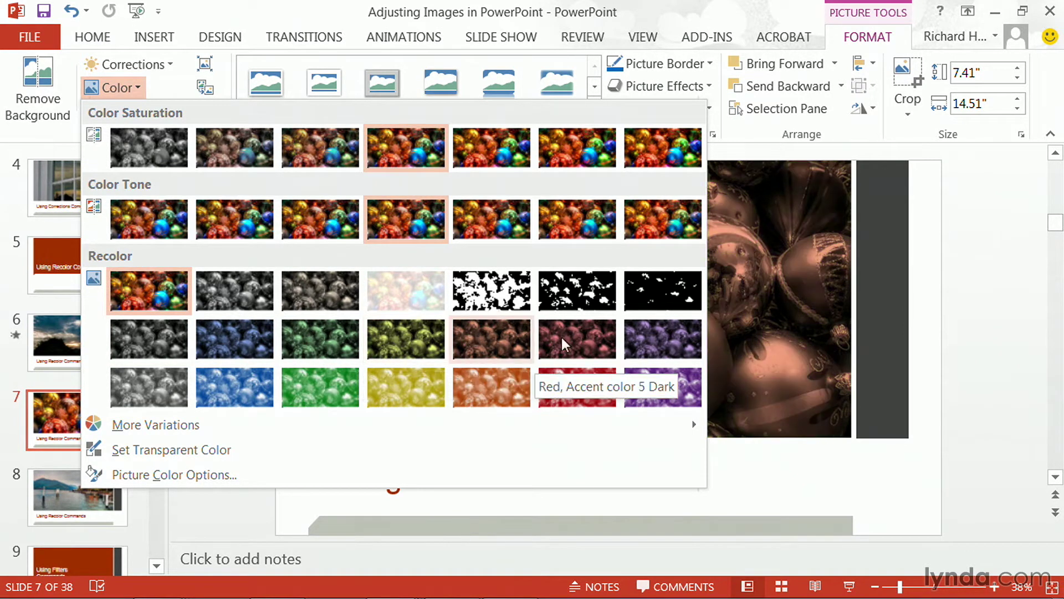
click(580, 382)
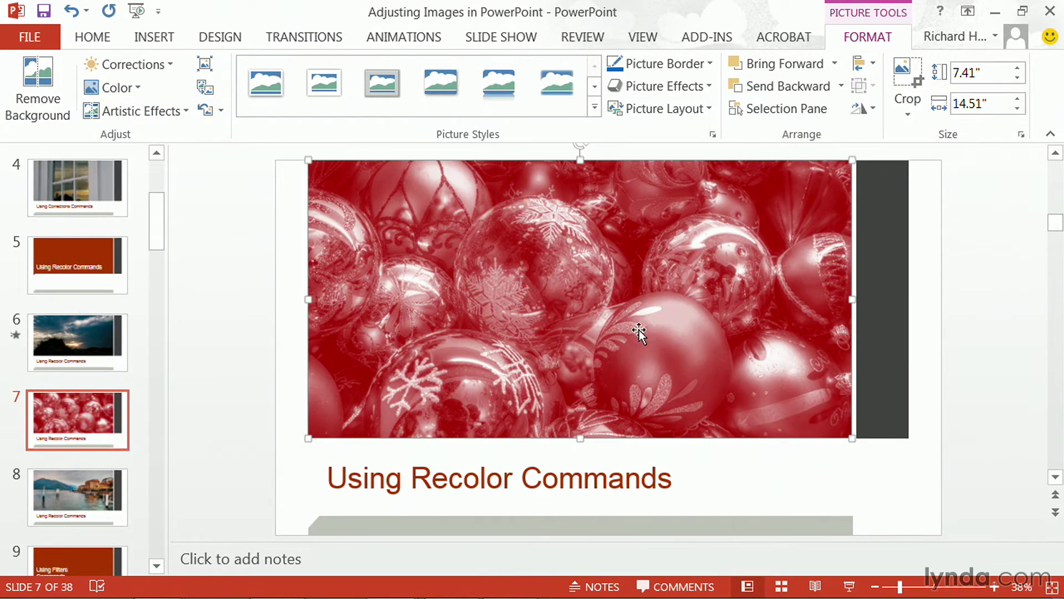
click(127, 88)
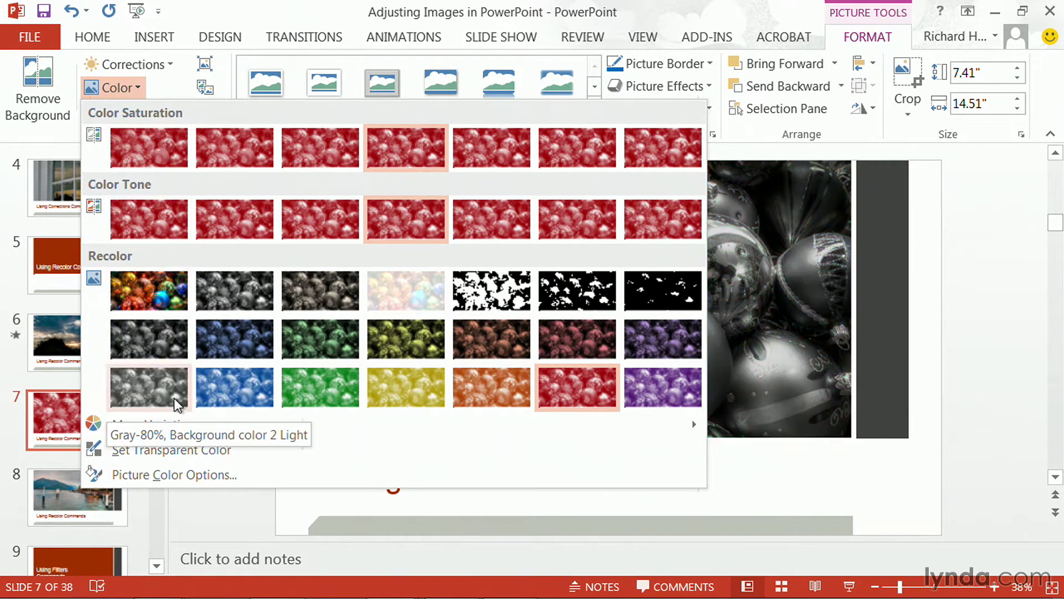
mouse_move(159, 427)
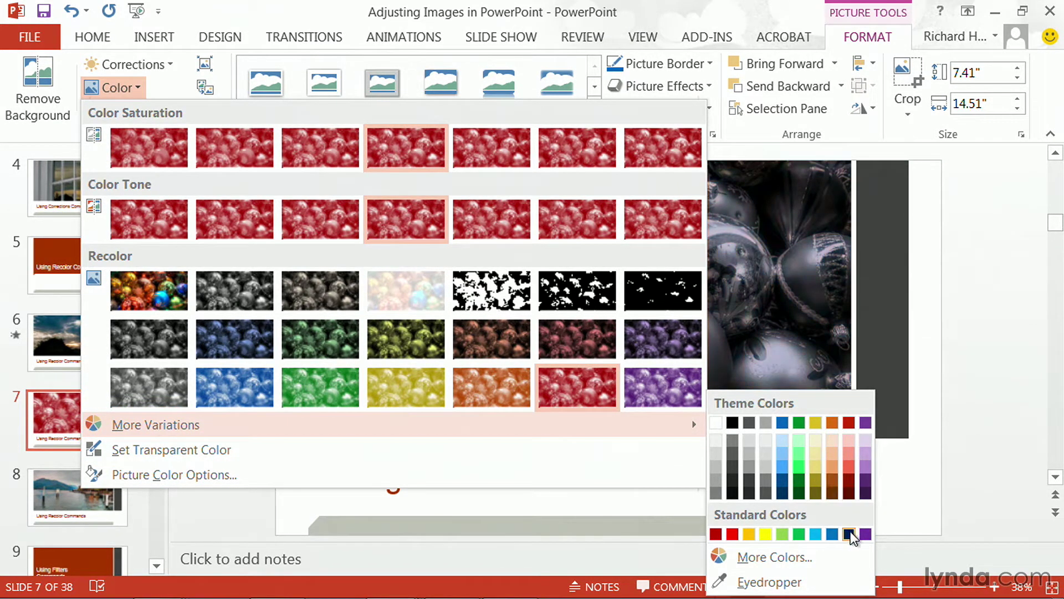
Pick a custom pink shade from the More Colors Standard tab as the recolor and confirm
click(797, 558)
click(521, 247)
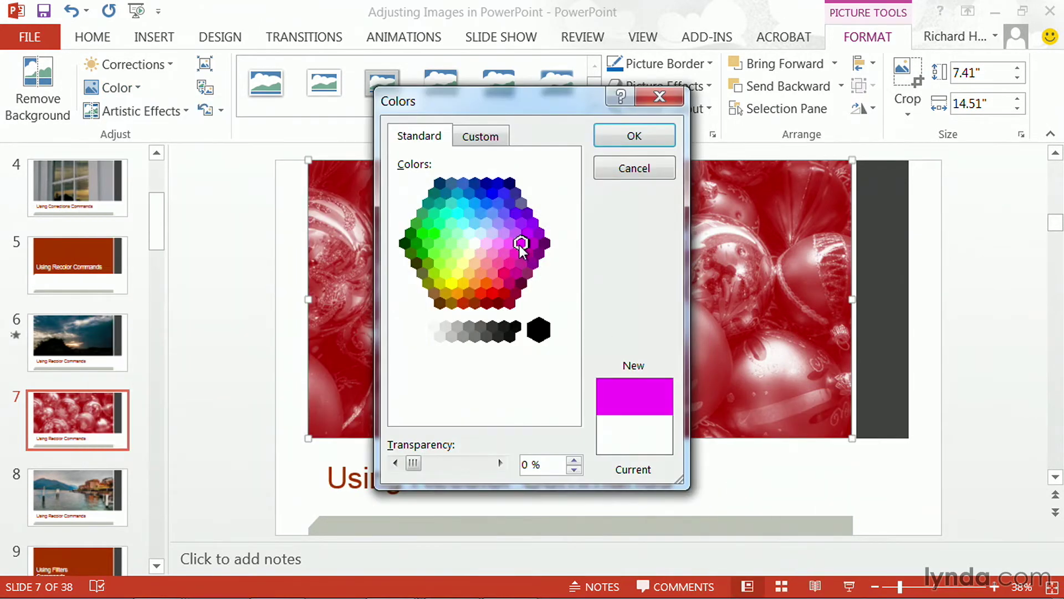
click(505, 254)
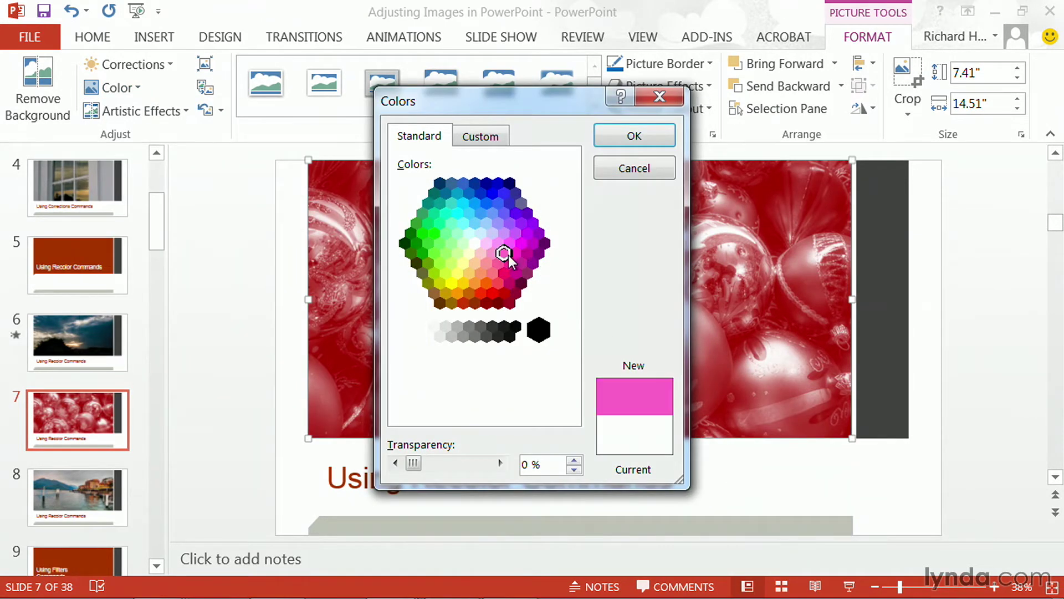
click(632, 136)
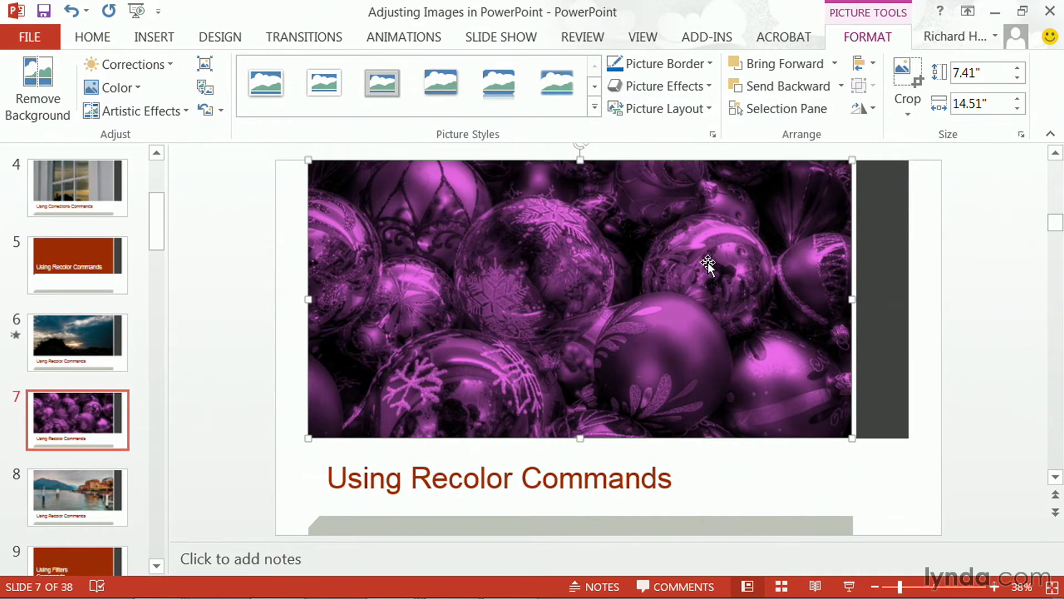
In the Format Picture pane's Picture Color Options, set Recolor to No Recolor
click(111, 87)
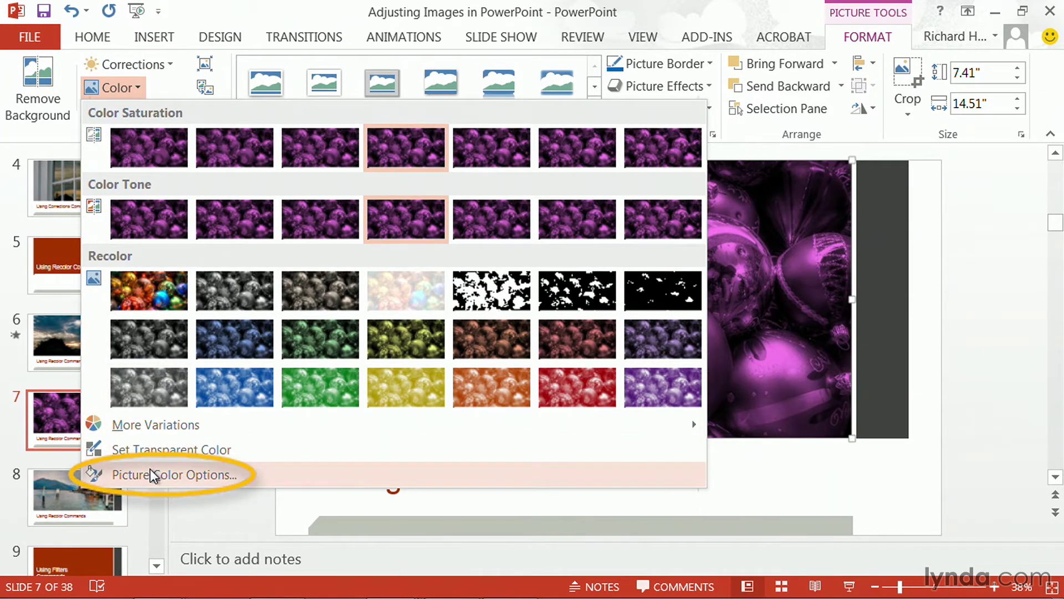
click(157, 475)
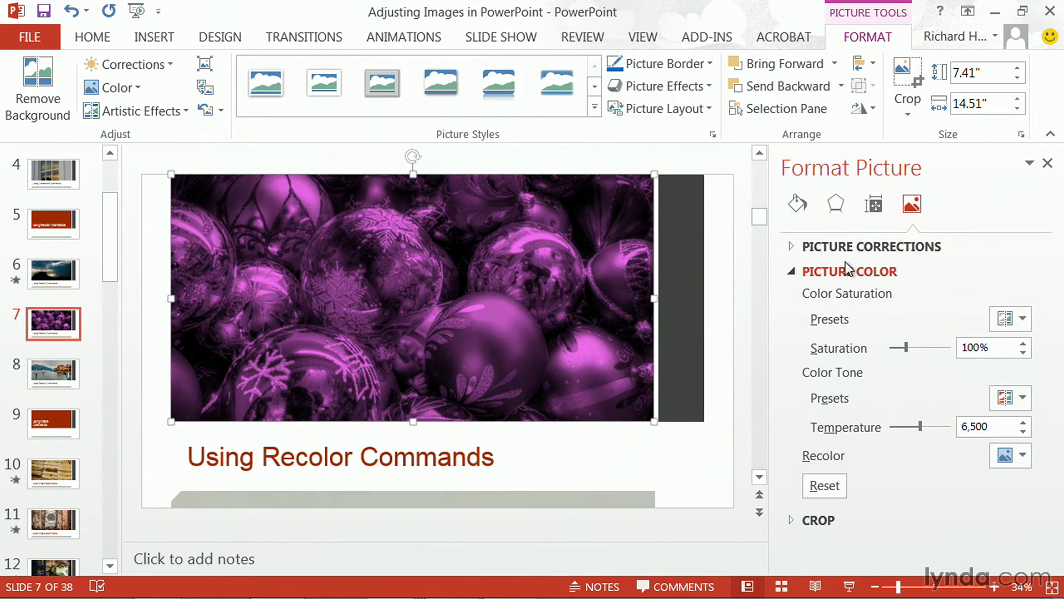
click(789, 248)
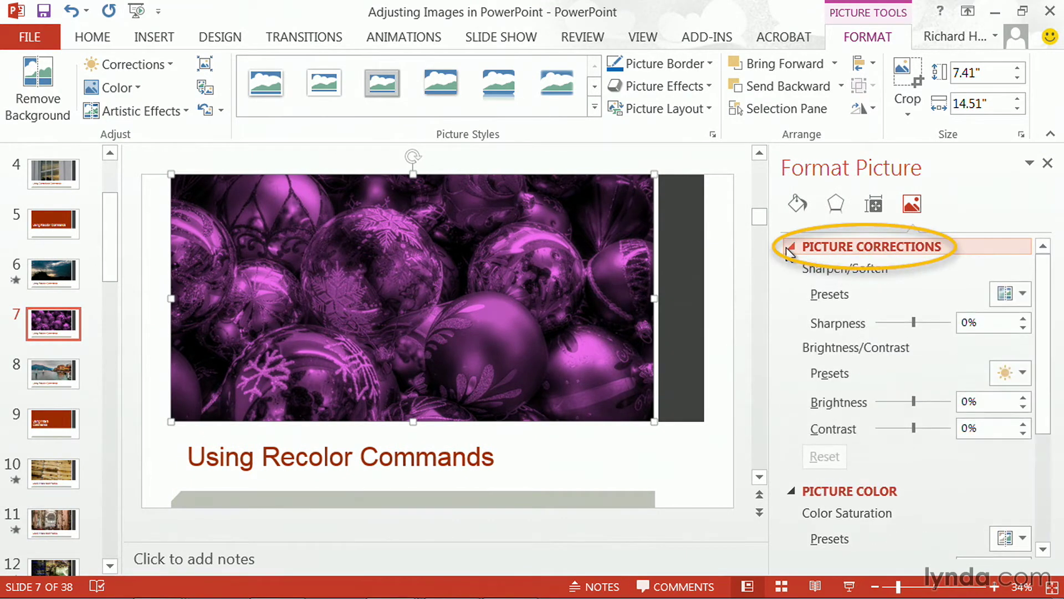
click(789, 249)
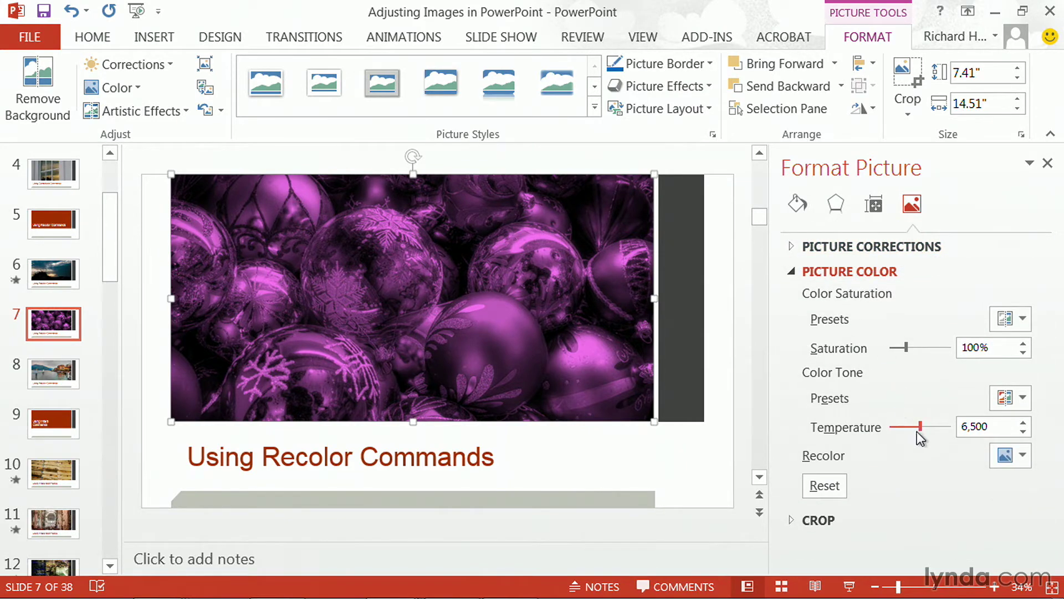
click(1007, 455)
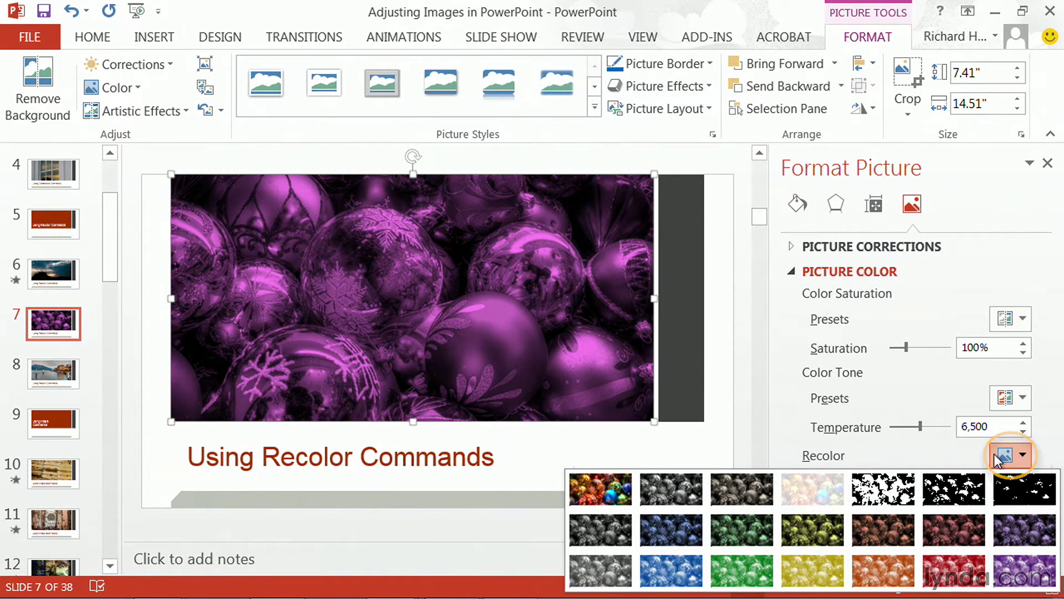
click(585, 486)
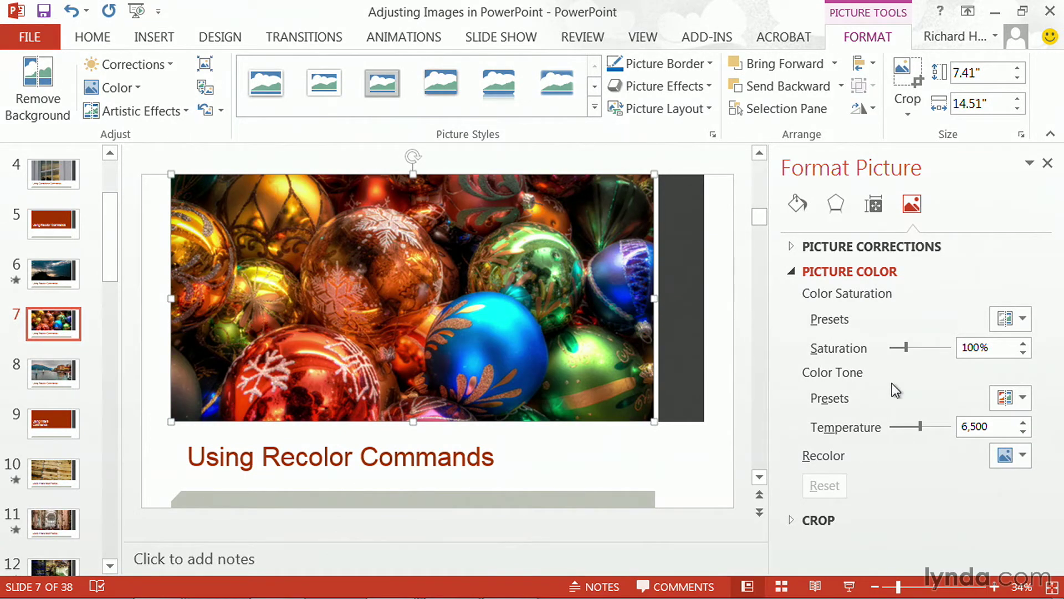
Try saturation and temperature slider changes, reset to 100% and 6,500, then go to slide 8
drag(907, 347, 940, 347)
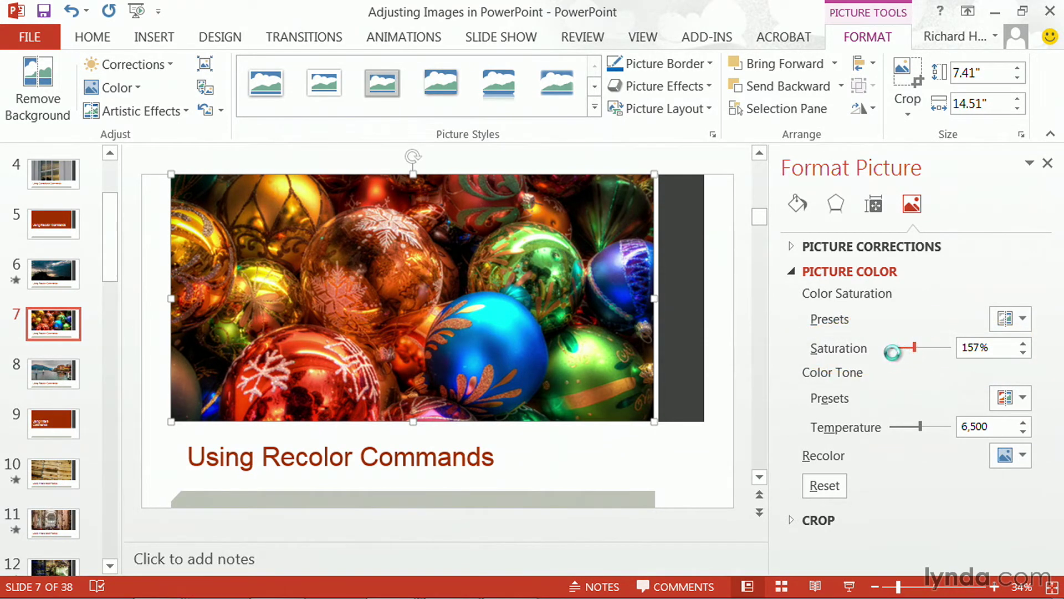
drag(914, 347, 896, 348)
mouse_move(921, 426)
mouse_down()
mouse_move(934, 424)
mouse_move(891, 425)
mouse_move(925, 426)
mouse_up()
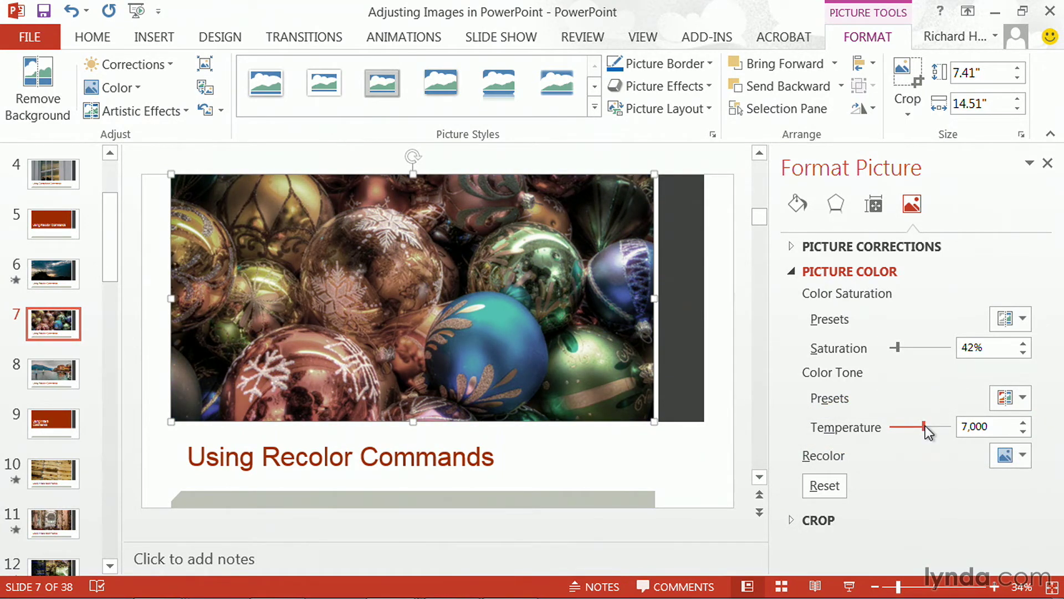
click(824, 487)
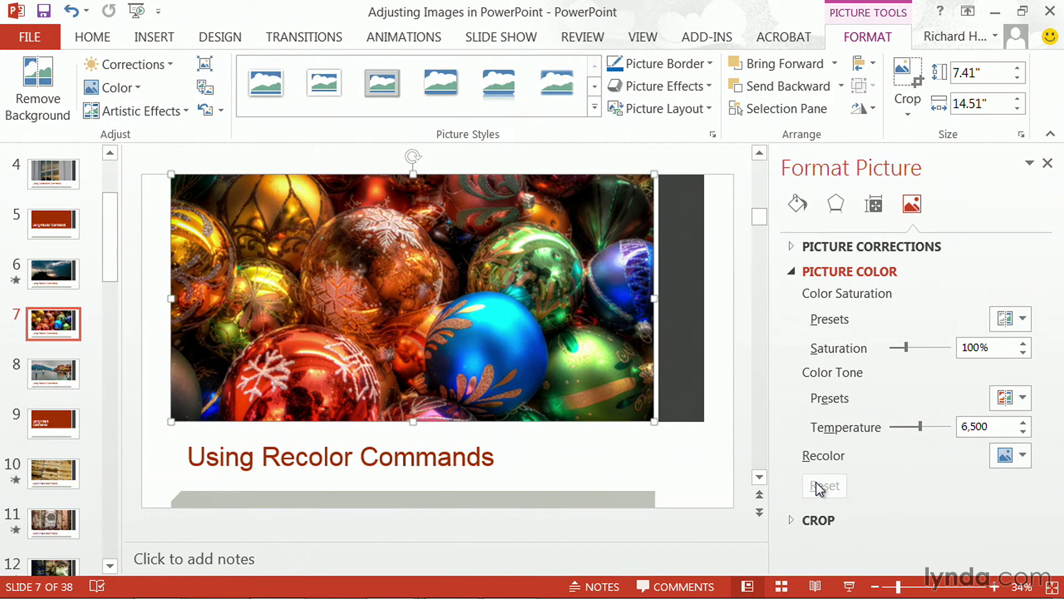
click(50, 382)
Give slide 8's lake photo the 66% saturation preset and the 5300 K temperature preset
click(281, 343)
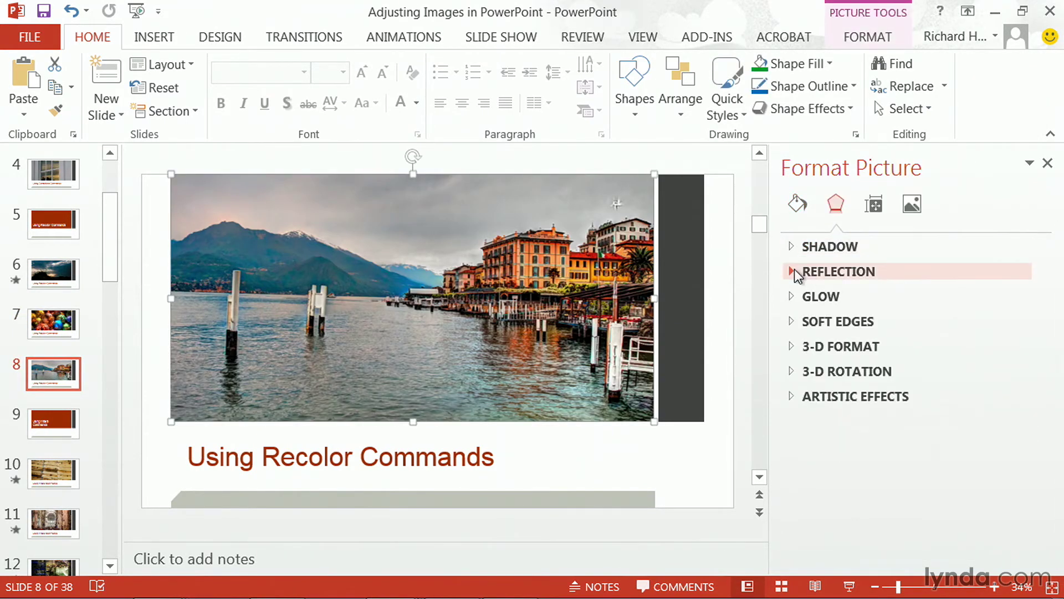
click(868, 40)
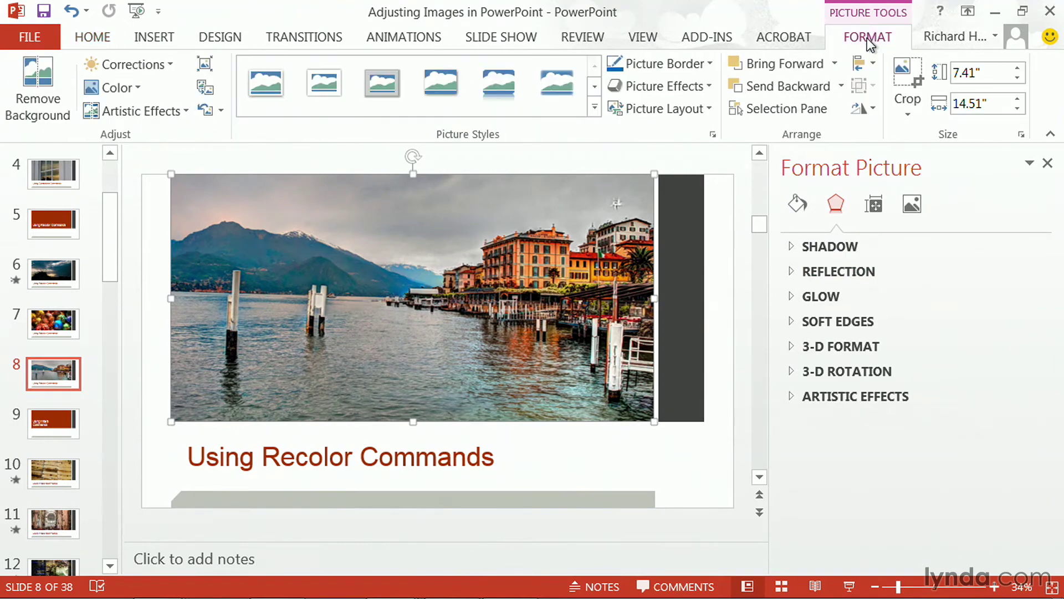
click(113, 89)
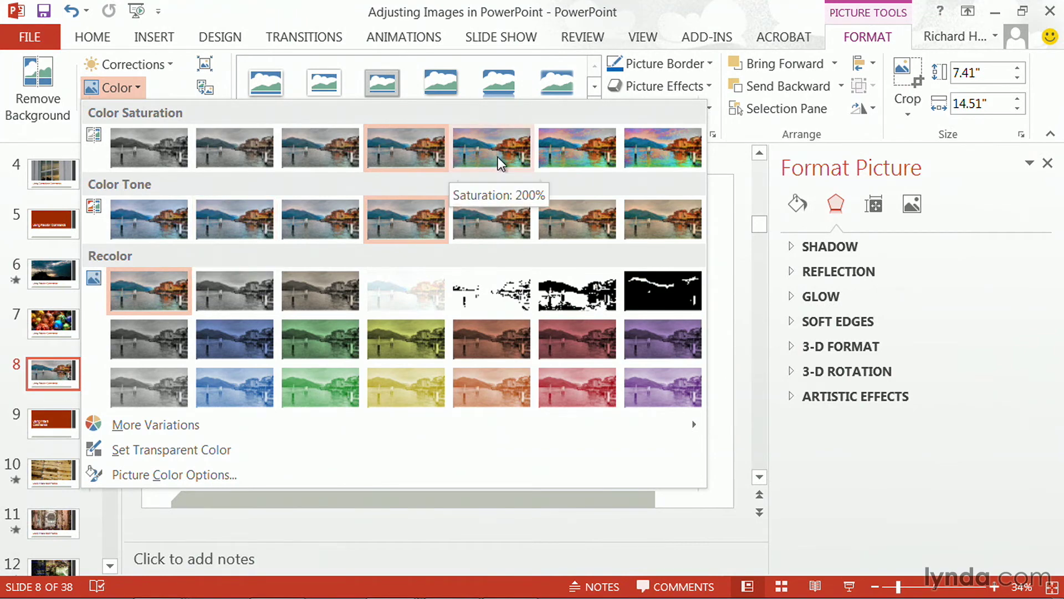
click(326, 148)
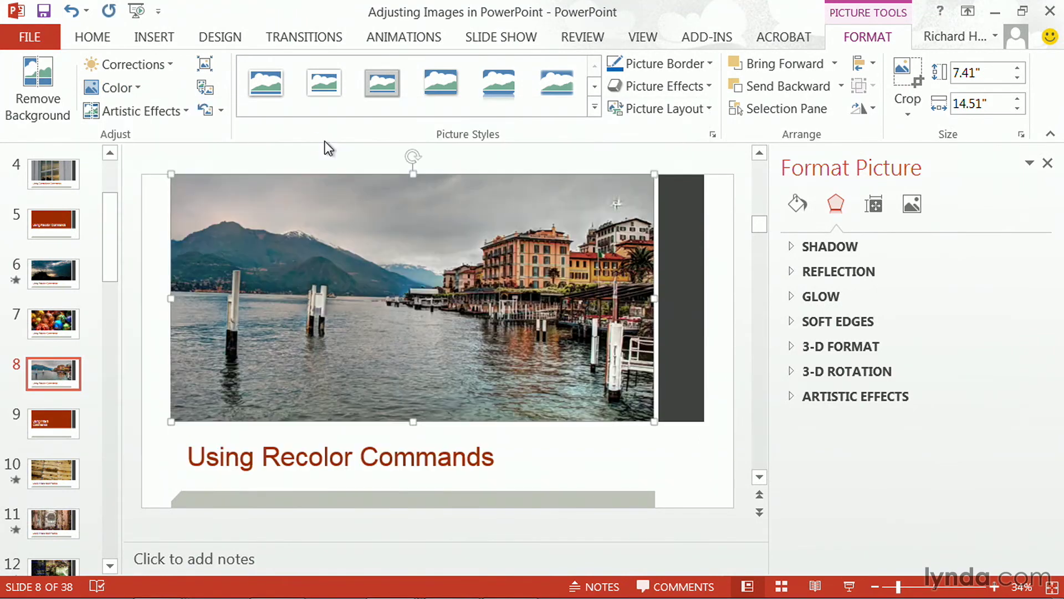
click(138, 88)
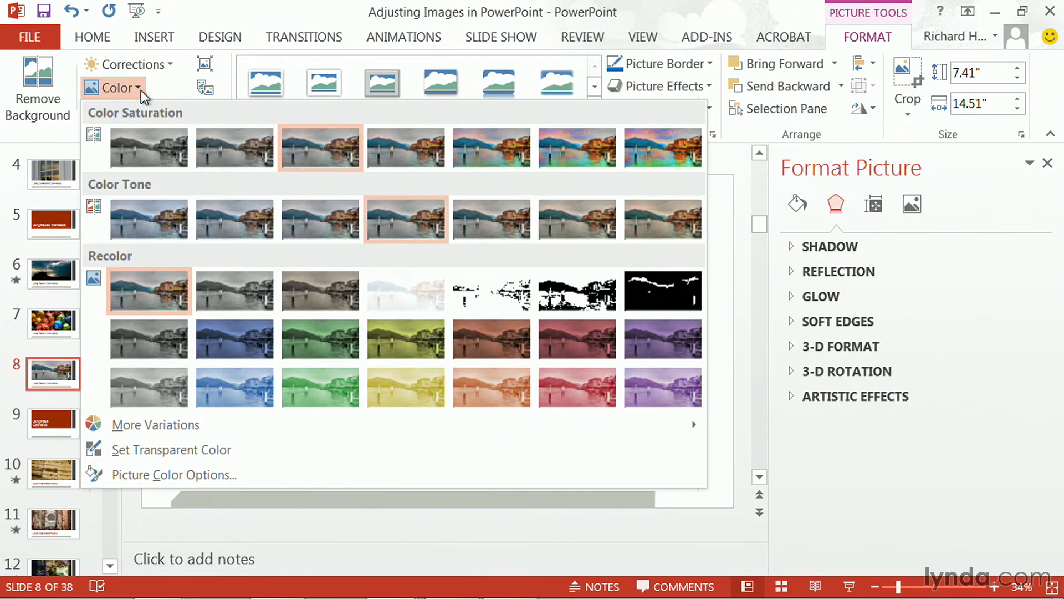
click(238, 230)
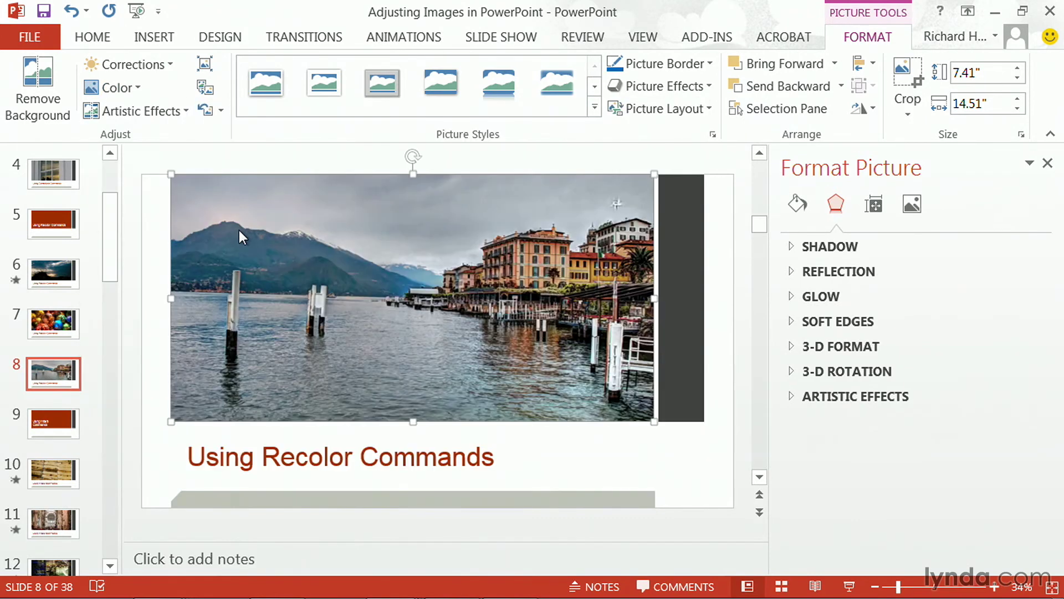
Nudge the lake photo down to 56% saturation and 5,296 temperature in Picture Color Options
click(139, 87)
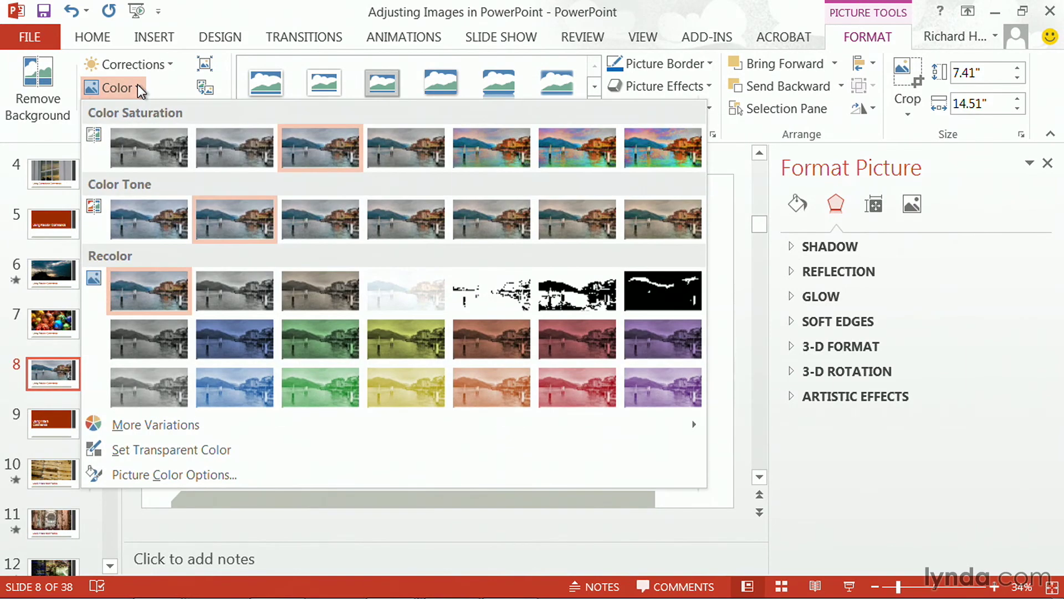
click(177, 472)
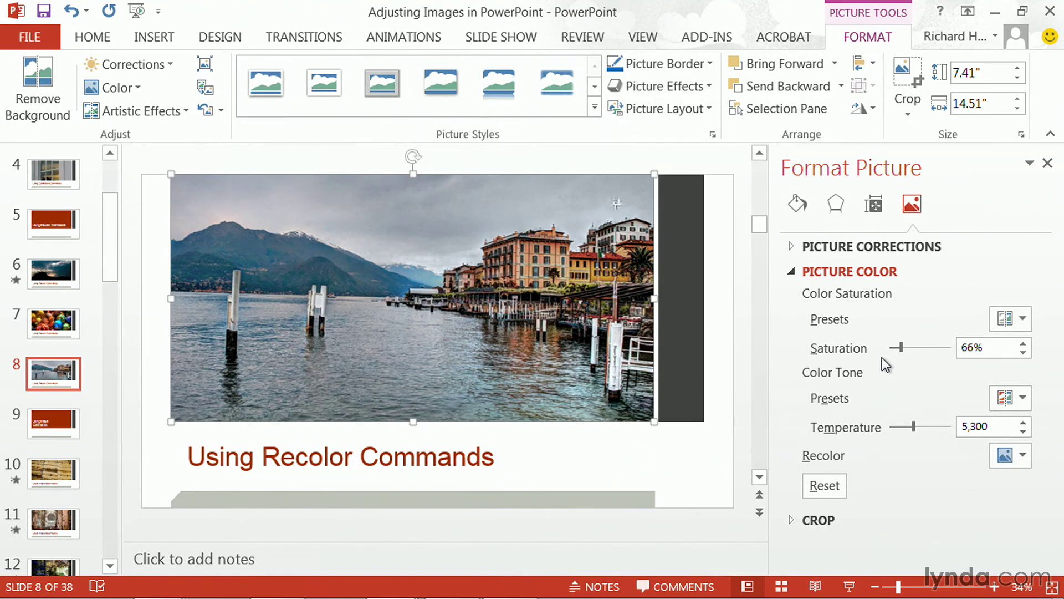
click(1023, 351)
click(1023, 351)
click(1024, 352)
click(1022, 352)
click(1023, 352)
click(1023, 352)
click(1022, 352)
click(1023, 352)
click(1023, 352)
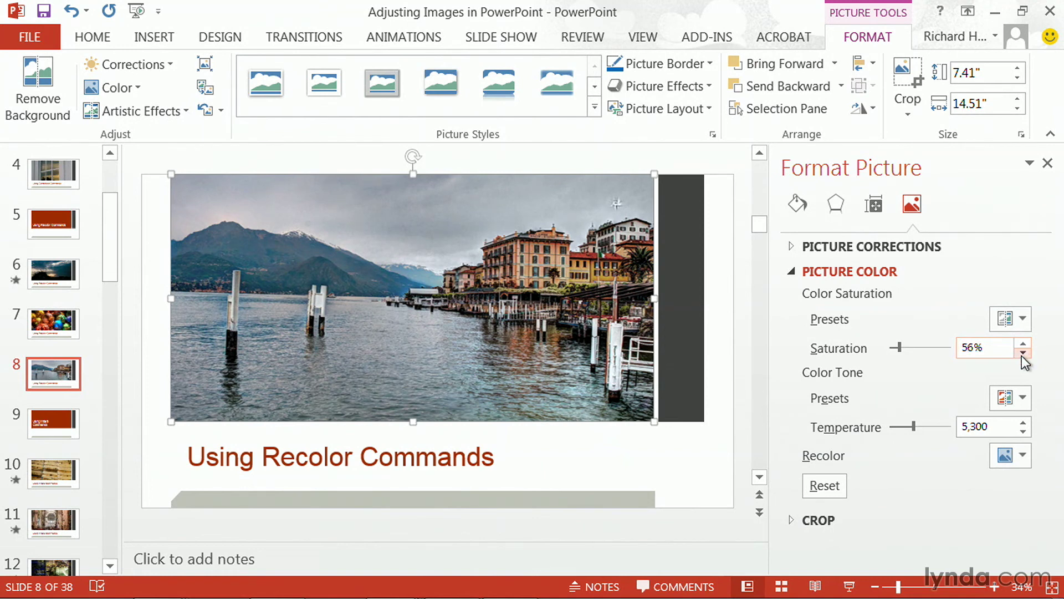
click(1024, 430)
click(1023, 431)
click(1023, 431)
click(1023, 431)
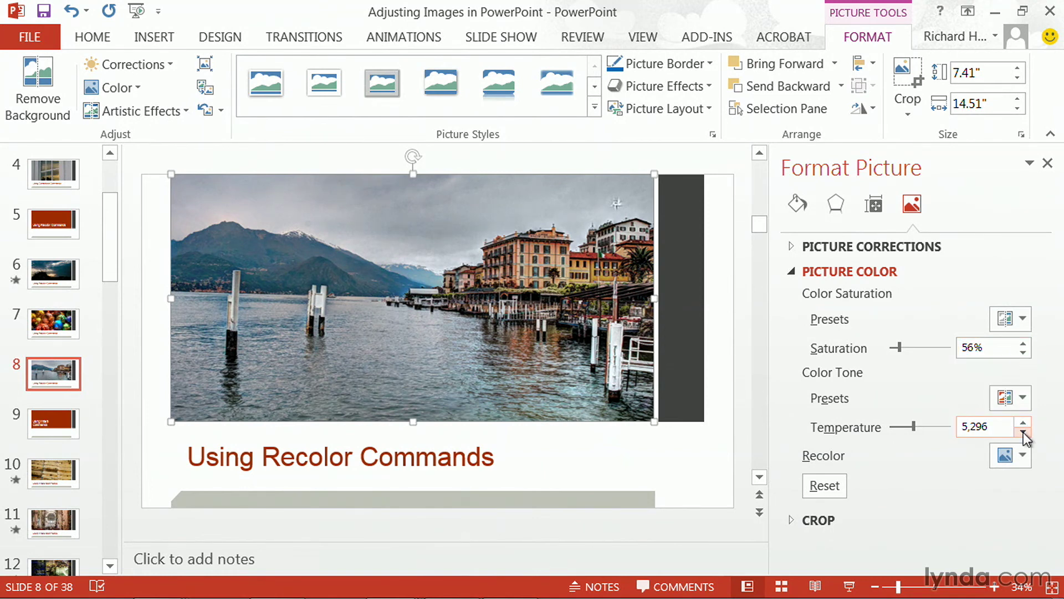